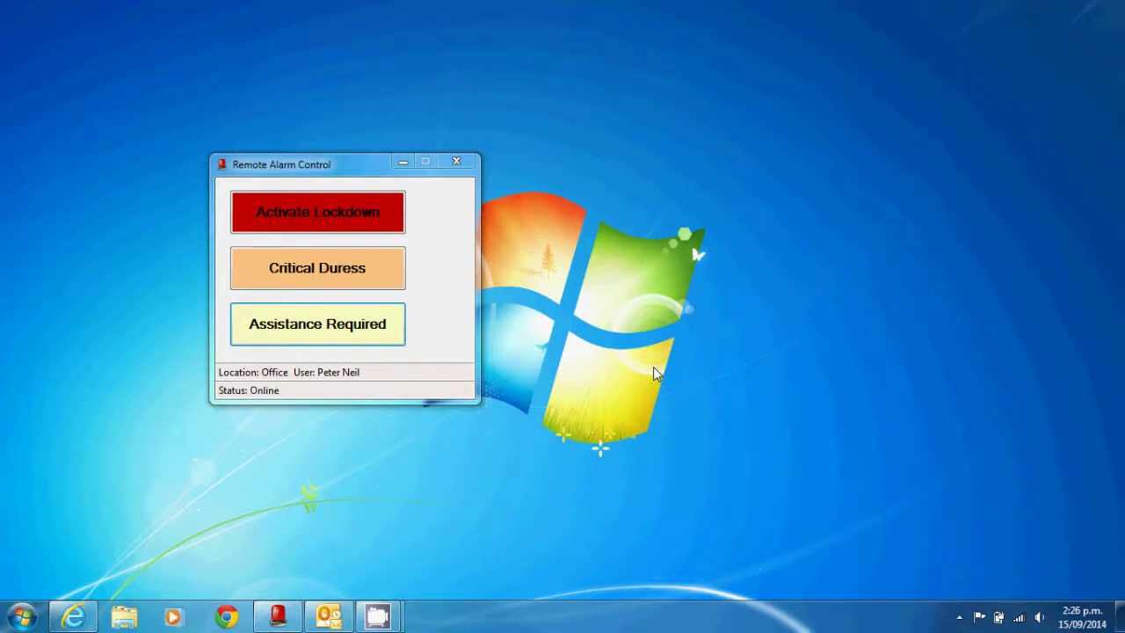
- Raise an Assistance Required alarm, then a Critical Duress alarm
click(364, 332)
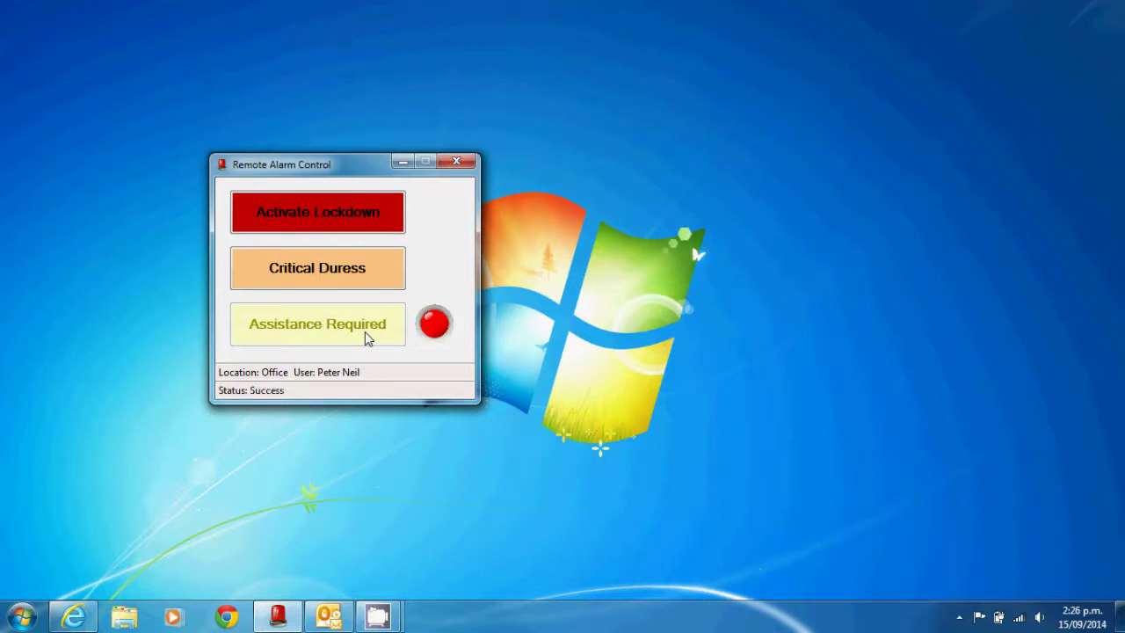
click(331, 271)
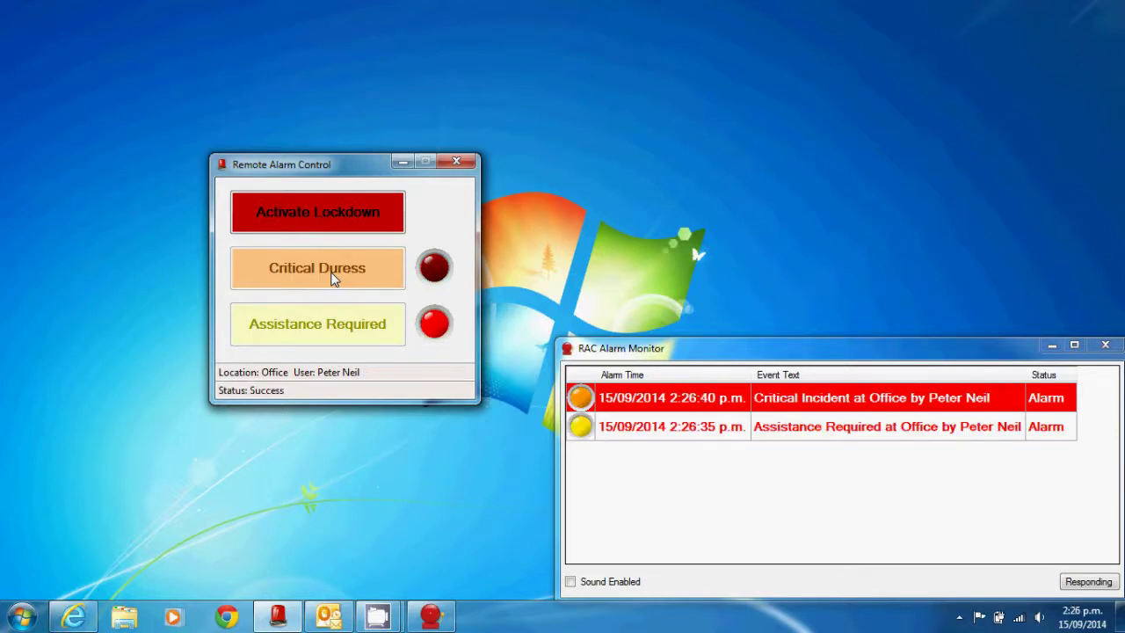
- Restore the Critical Duress alarm, then the Assistance Required alarm, from their lamp menus
right_click(431, 277)
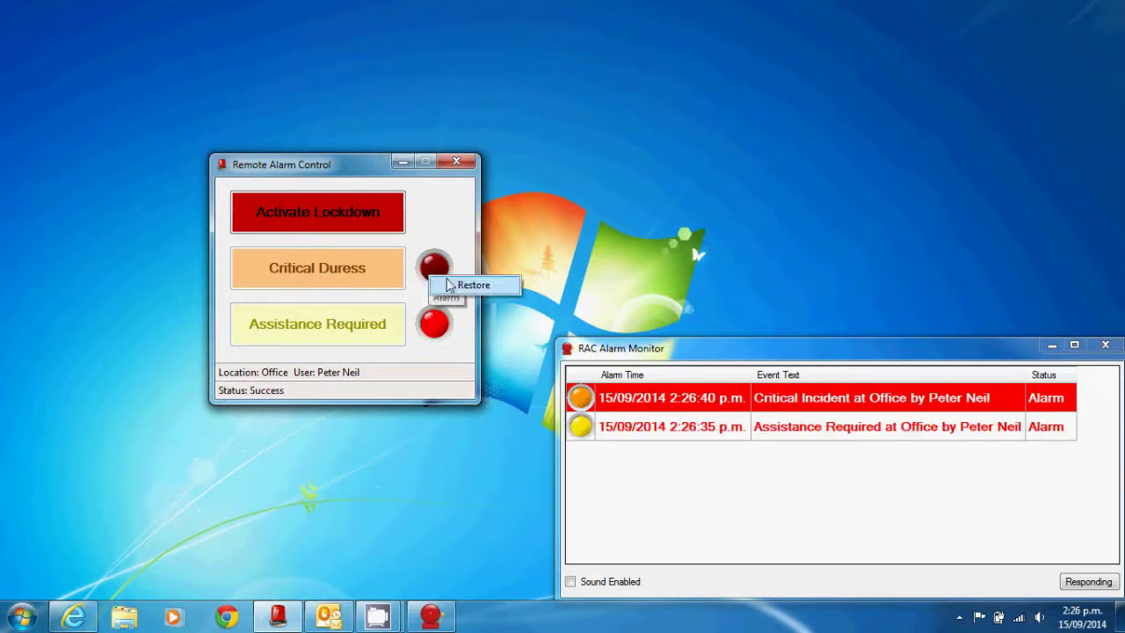
click(452, 287)
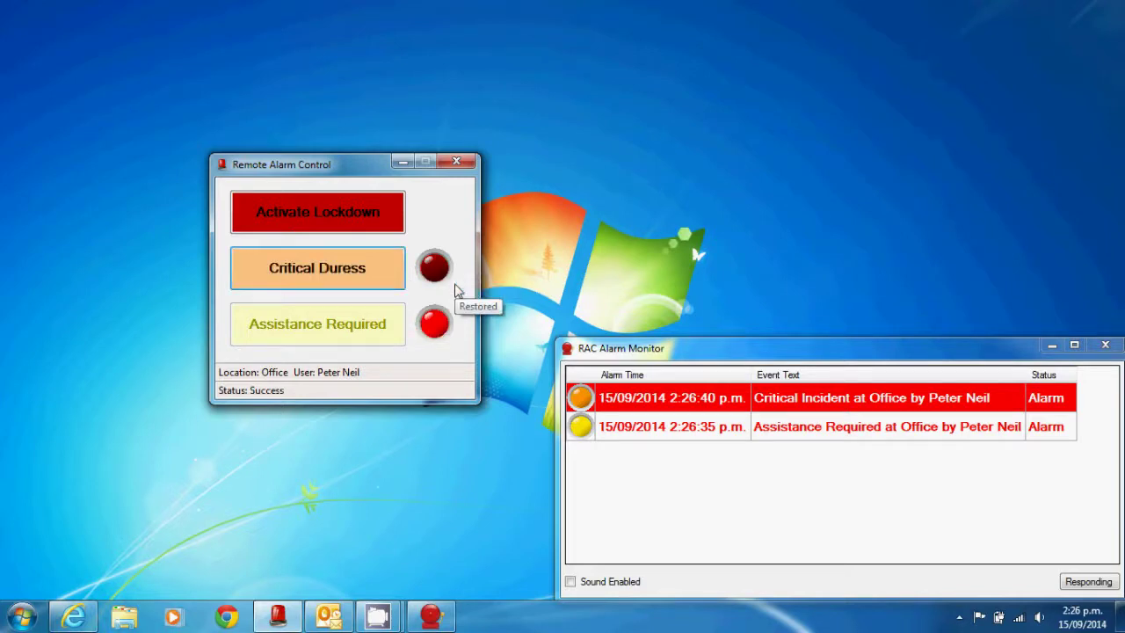
right_click(438, 330)
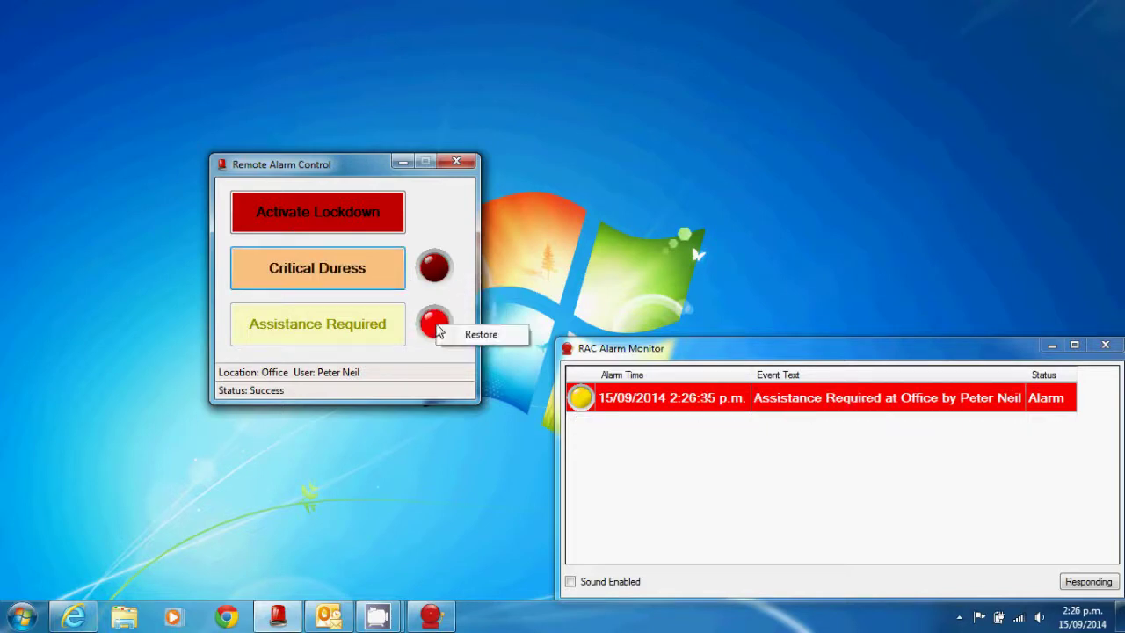
click(464, 334)
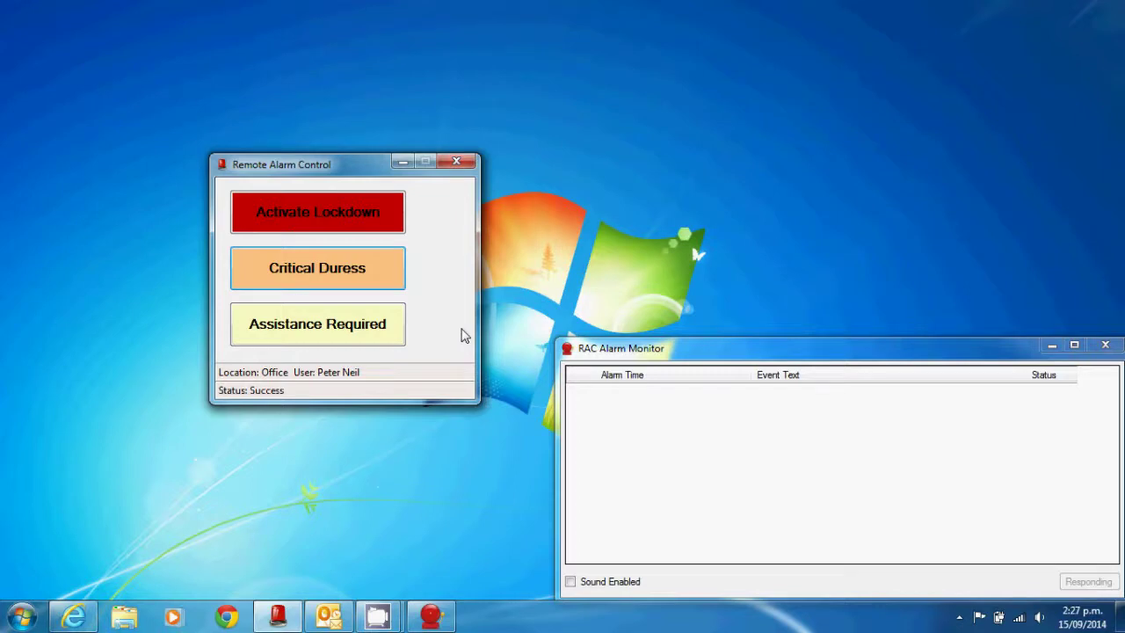
- Launch RAC Configuration from the Start menu and log in with the administrator password
click(22, 615)
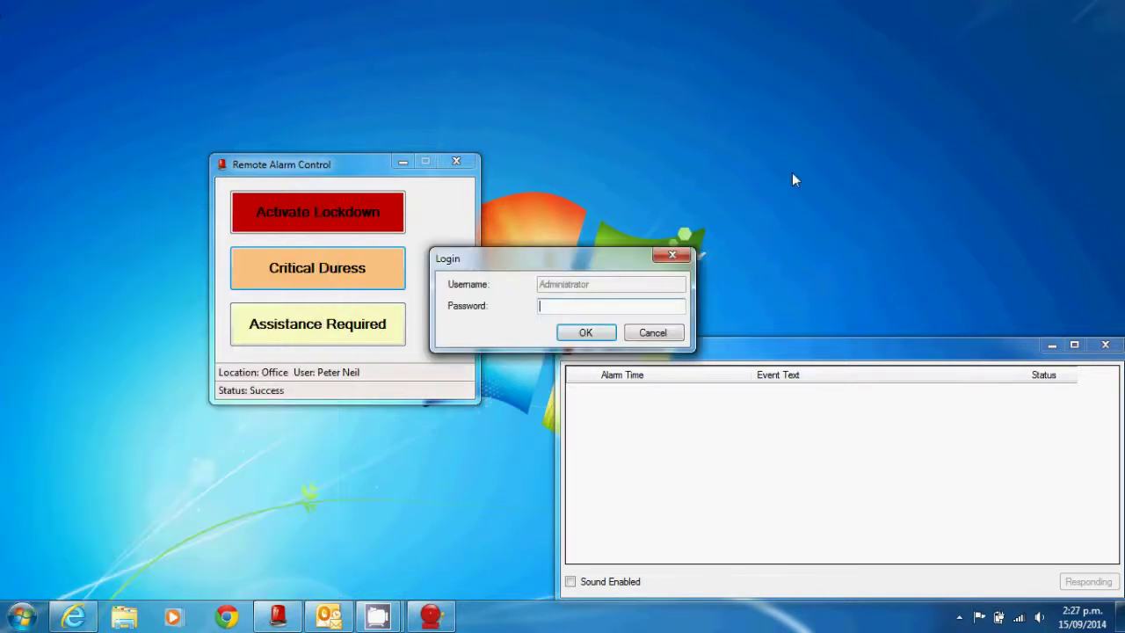
text(******)
key(Return)
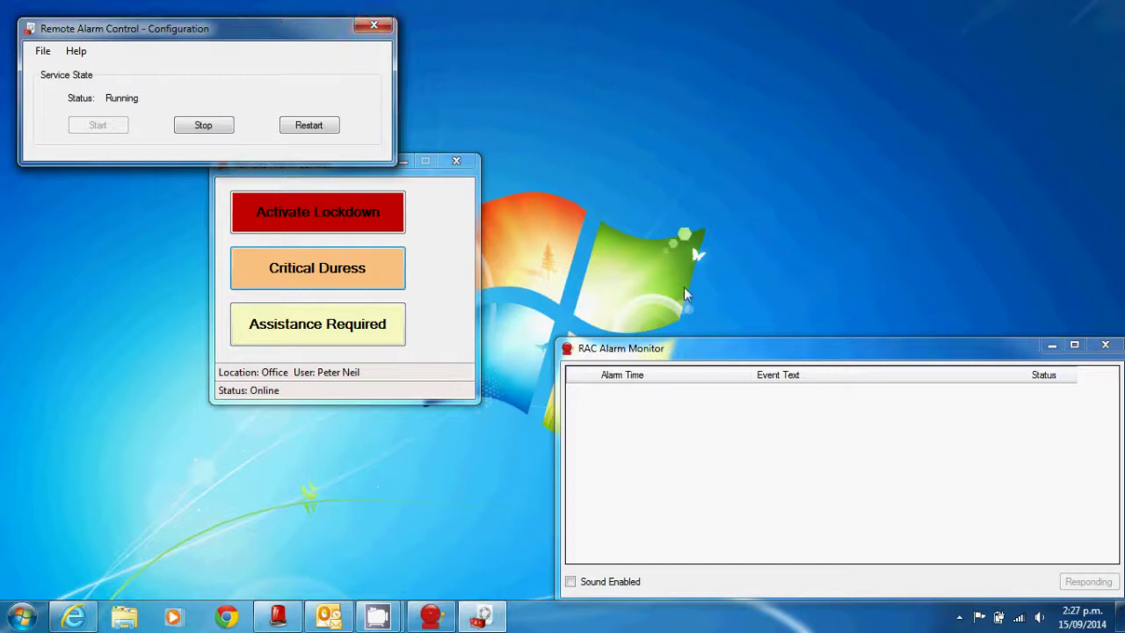
- Bring the RAC Alarm Monitor window to the front
click(701, 348)
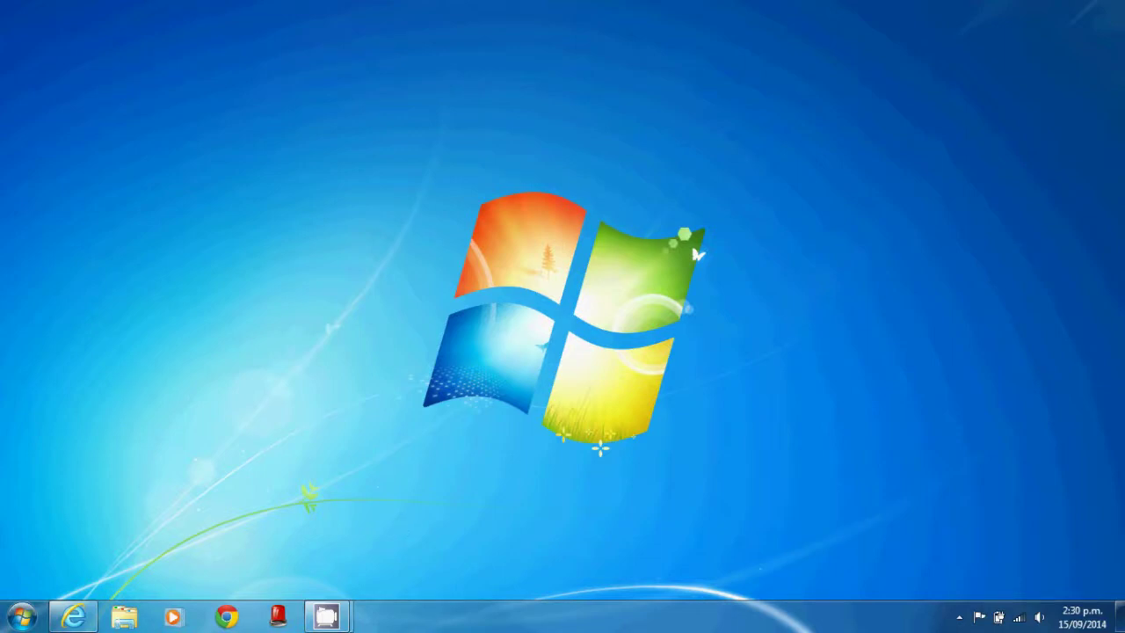
- Reopen Remote Alarm Control from the taskbar and drag it up and to the left
click(277, 618)
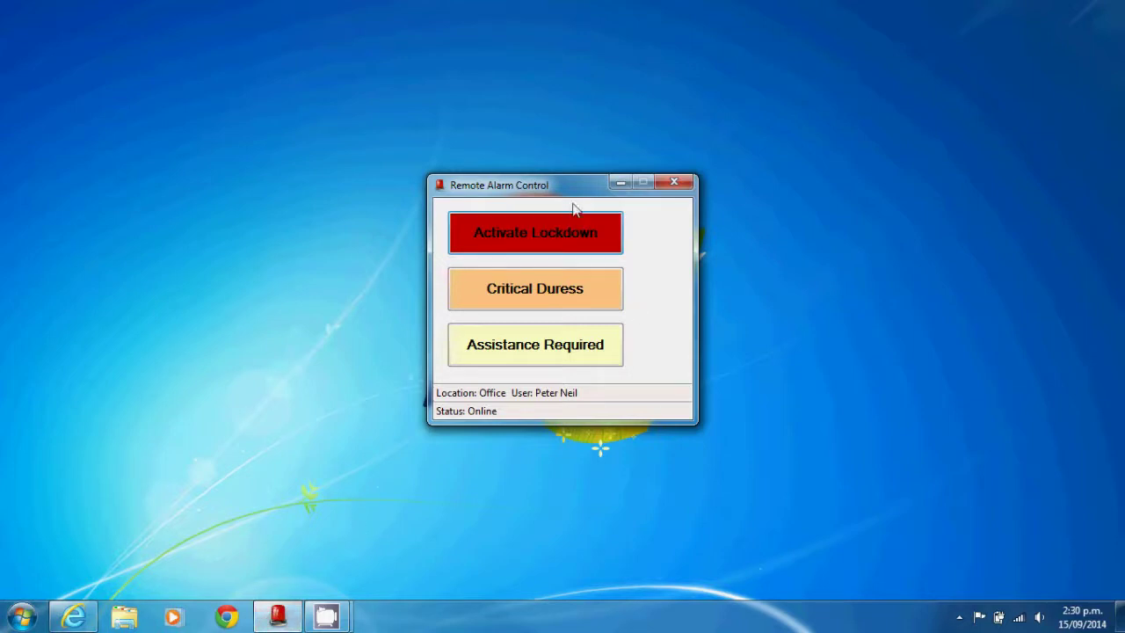
drag(580, 193, 437, 186)
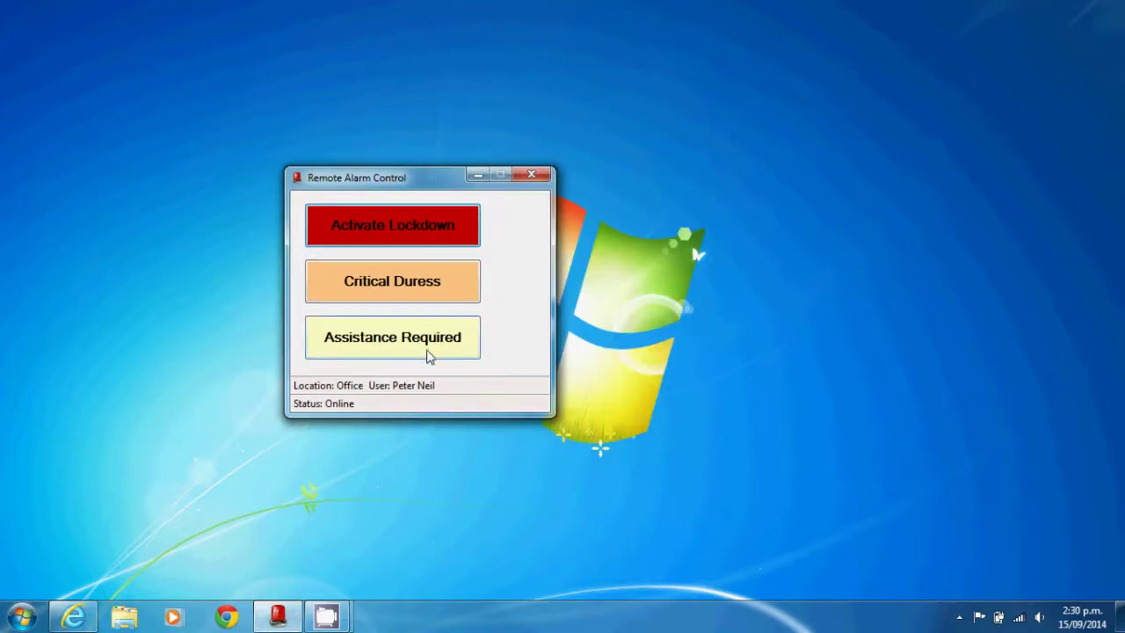
- Raise an Assistance Required alarm and mark it Responding in RAC Alarm Monitor
click(430, 356)
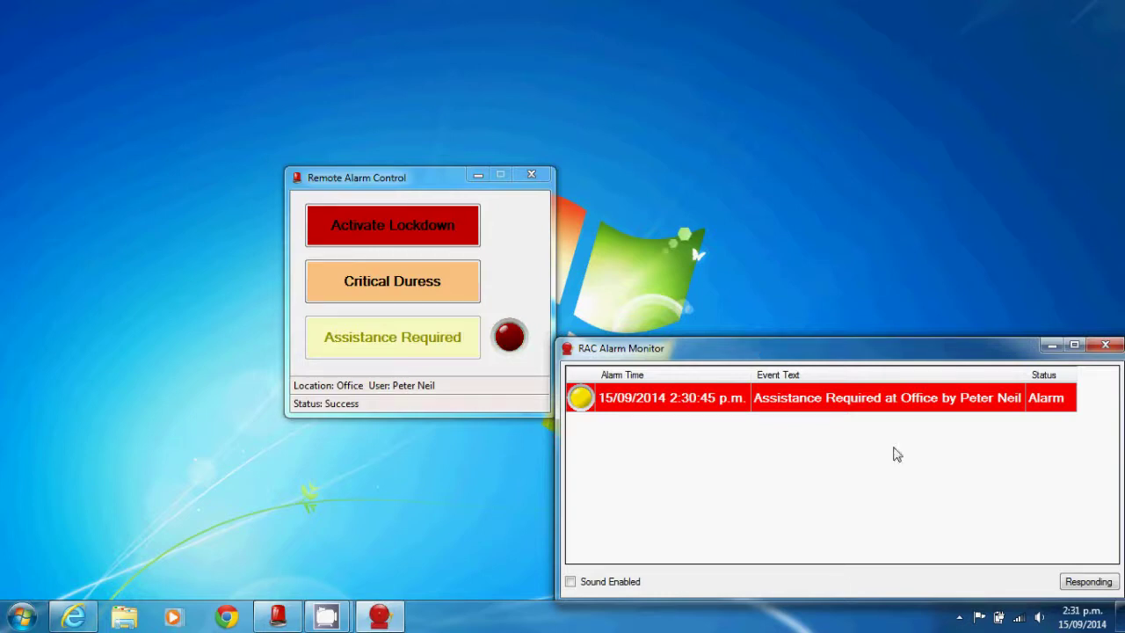
click(1089, 582)
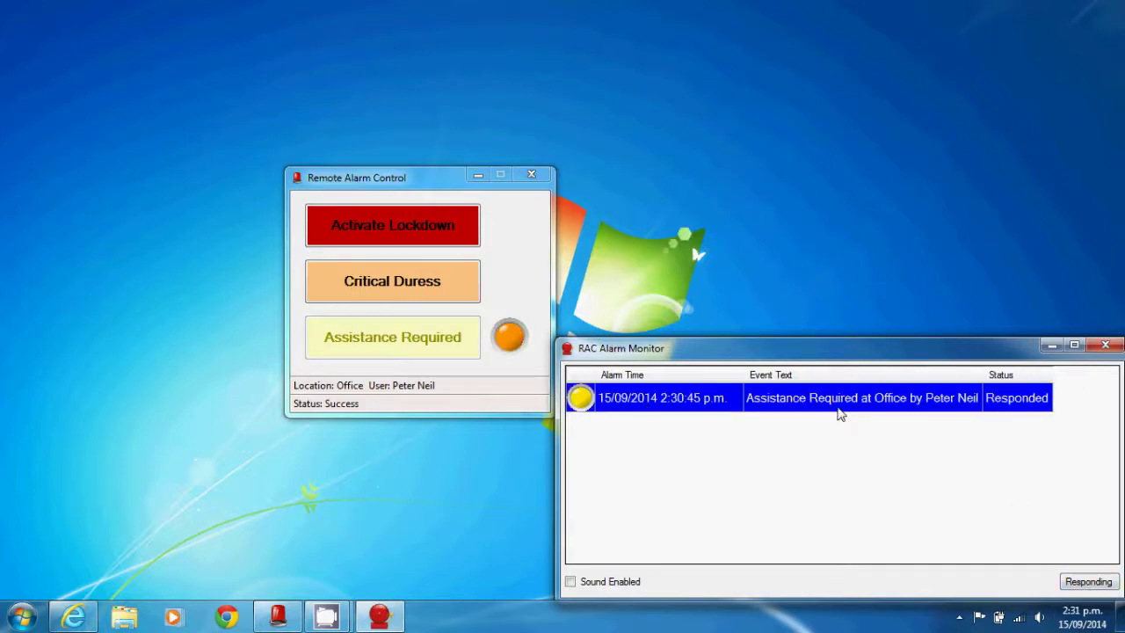
- Nudge the window up-left and Restore the responded Assistance Required alarm from its orange lamp
drag(426, 179, 375, 169)
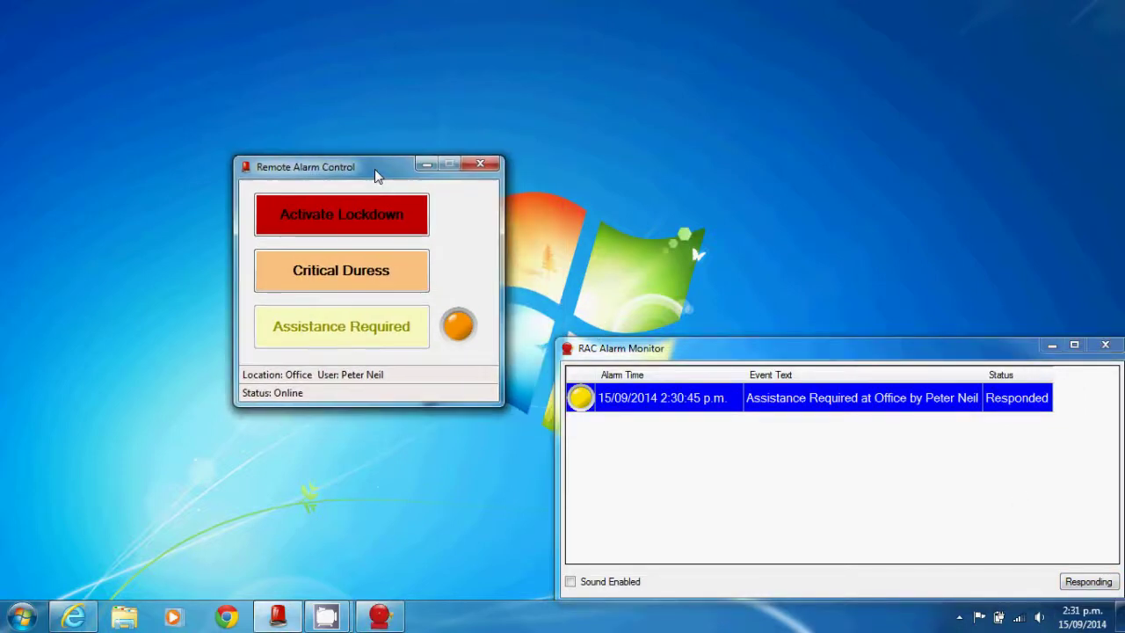
mouse_move(474, 335)
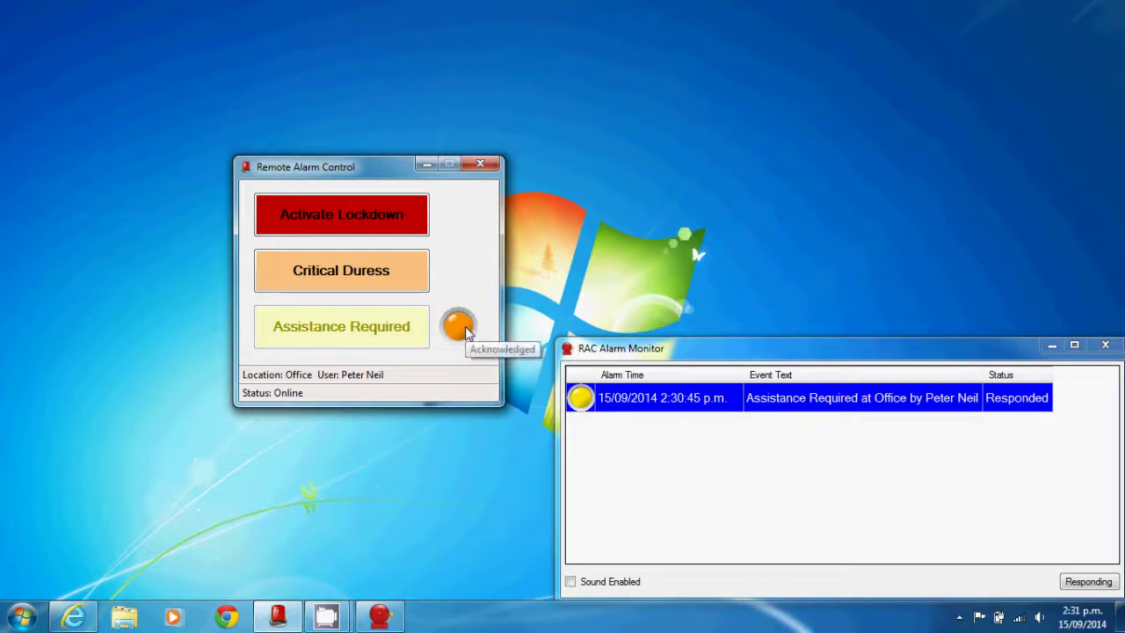
right_click(463, 328)
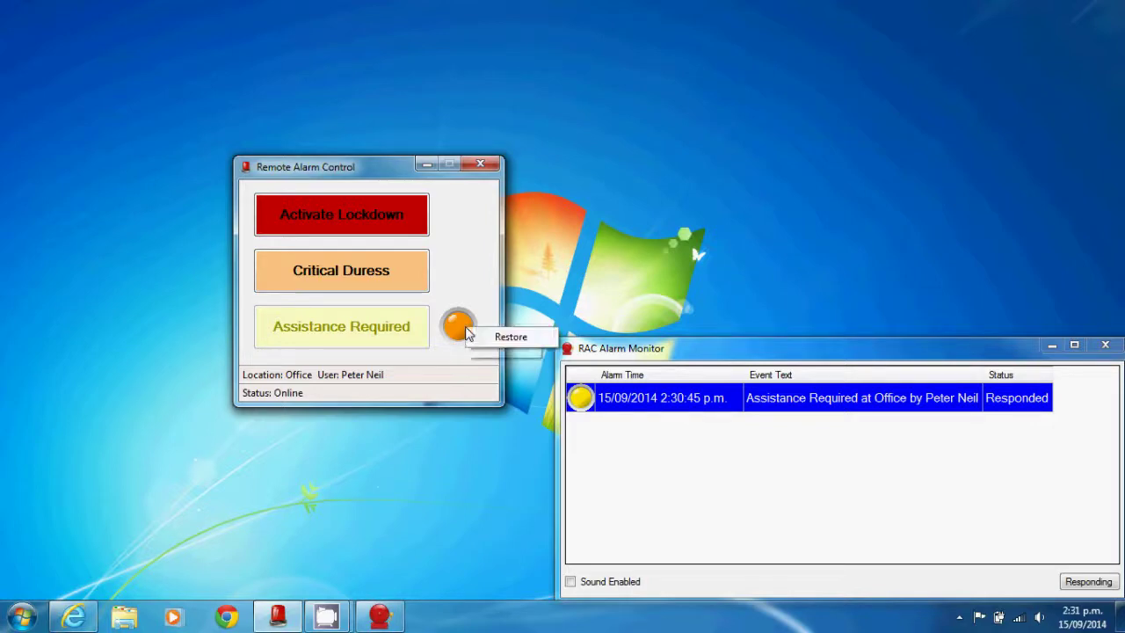
click(511, 338)
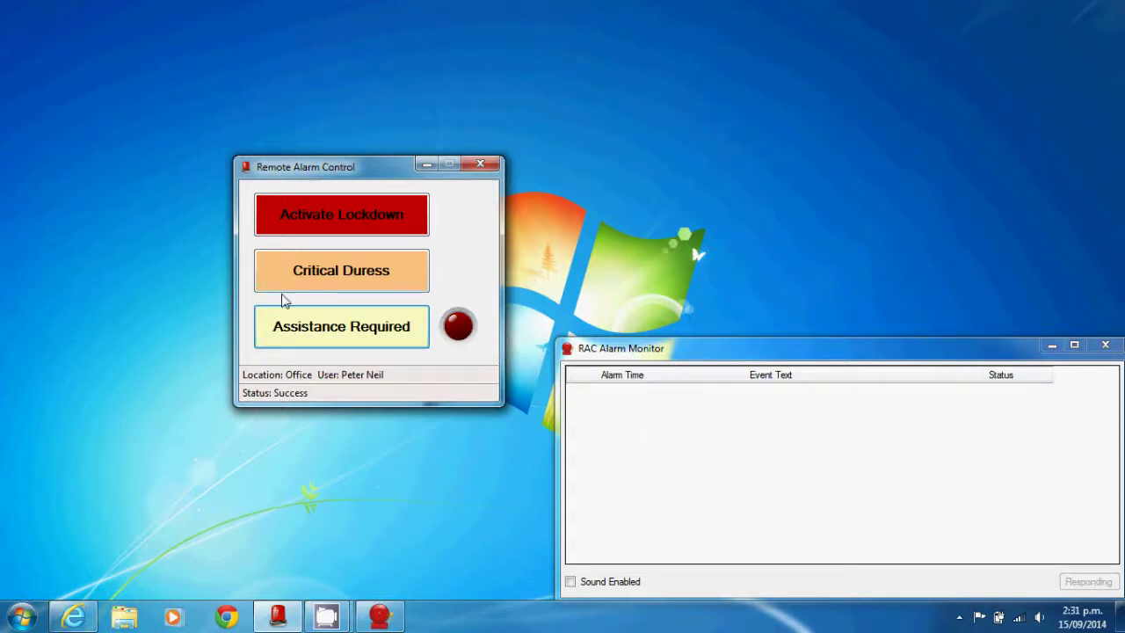
- Close the RAC Alarm Monitor window with its X button
click(1105, 345)
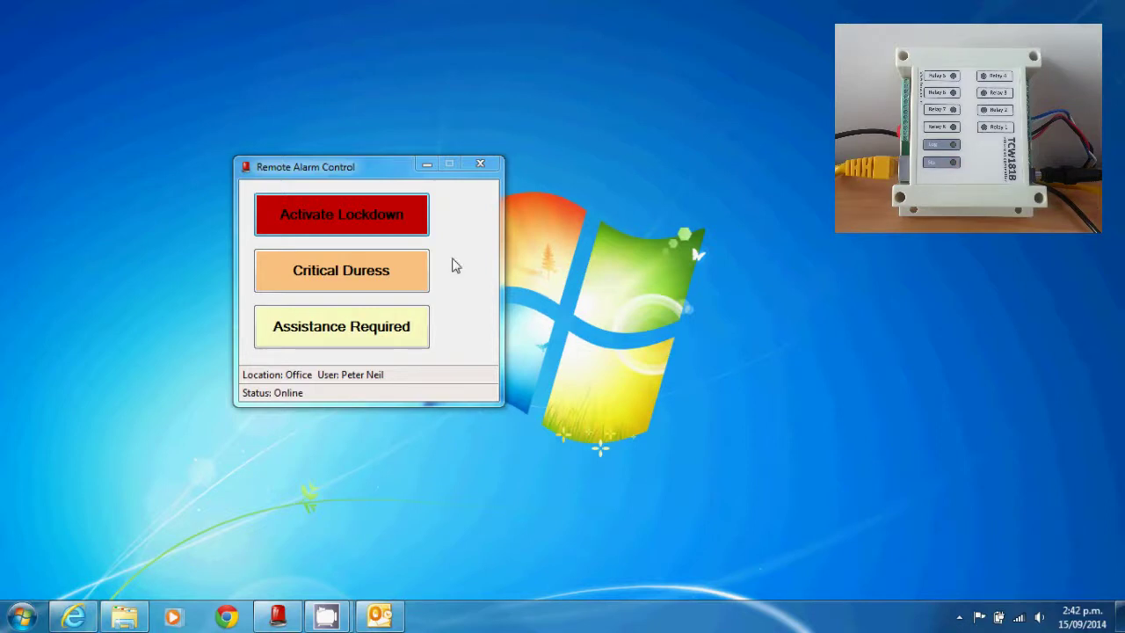
- Trigger Activate Lockdown, read Lockdown Procedure.pdf in Adobe Reader, then close Adobe Reader
click(382, 226)
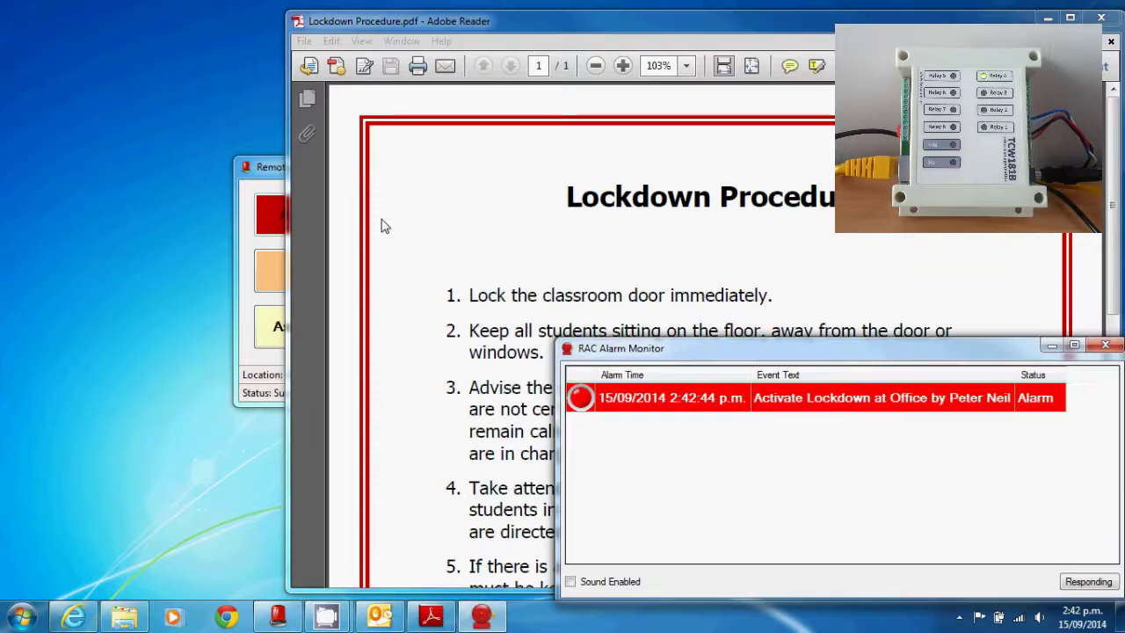
click(382, 226)
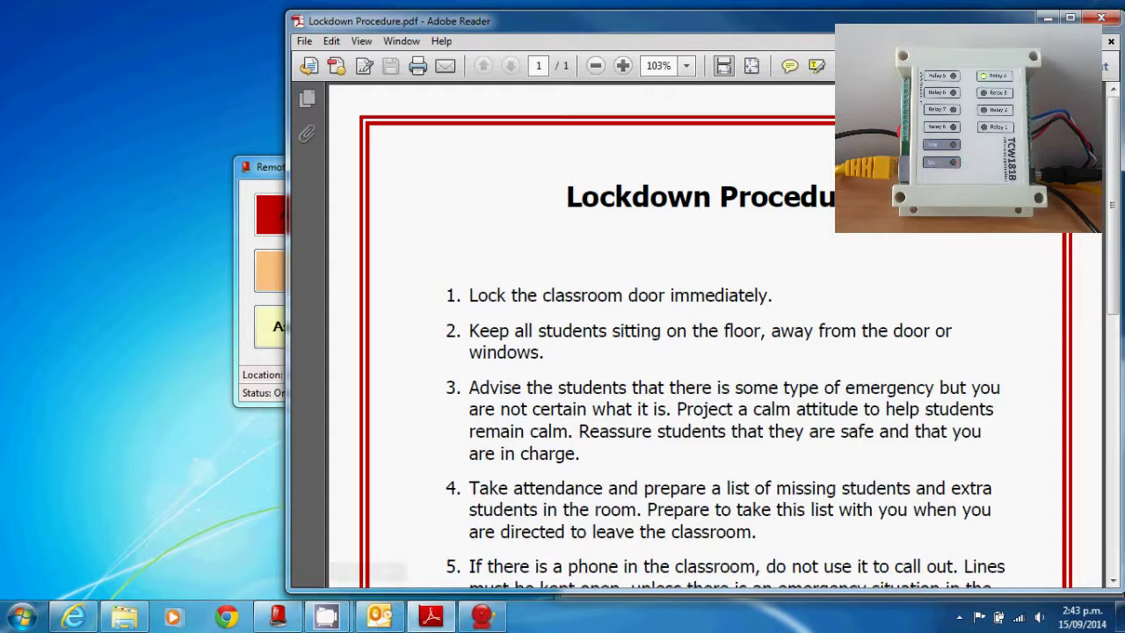
click(1102, 17)
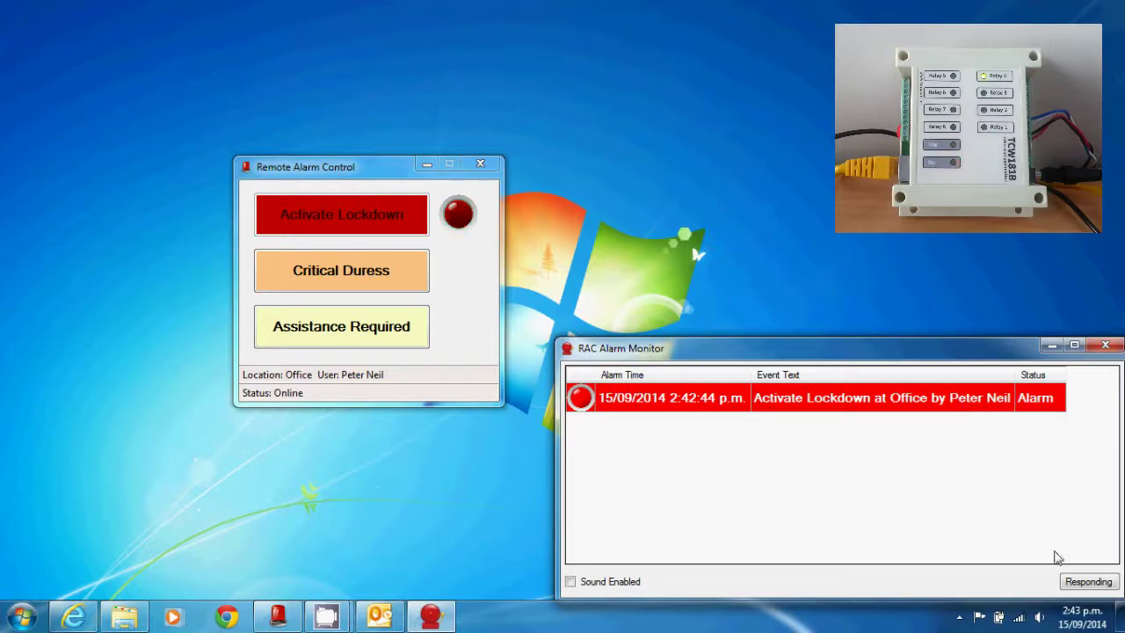
- Acknowledge the Activate Lockdown alarm with Responding in RAC Alarm Monitor
click(1078, 584)
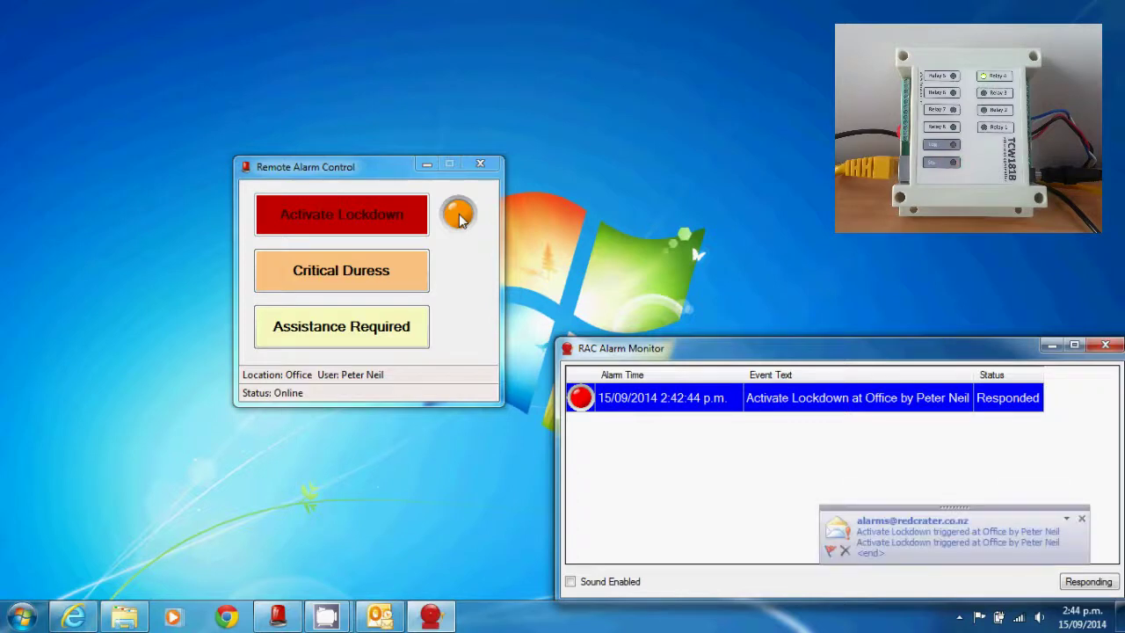
- Read the High-importance Activate Lockdown alert e-mail from Office, then close it
click(950, 529)
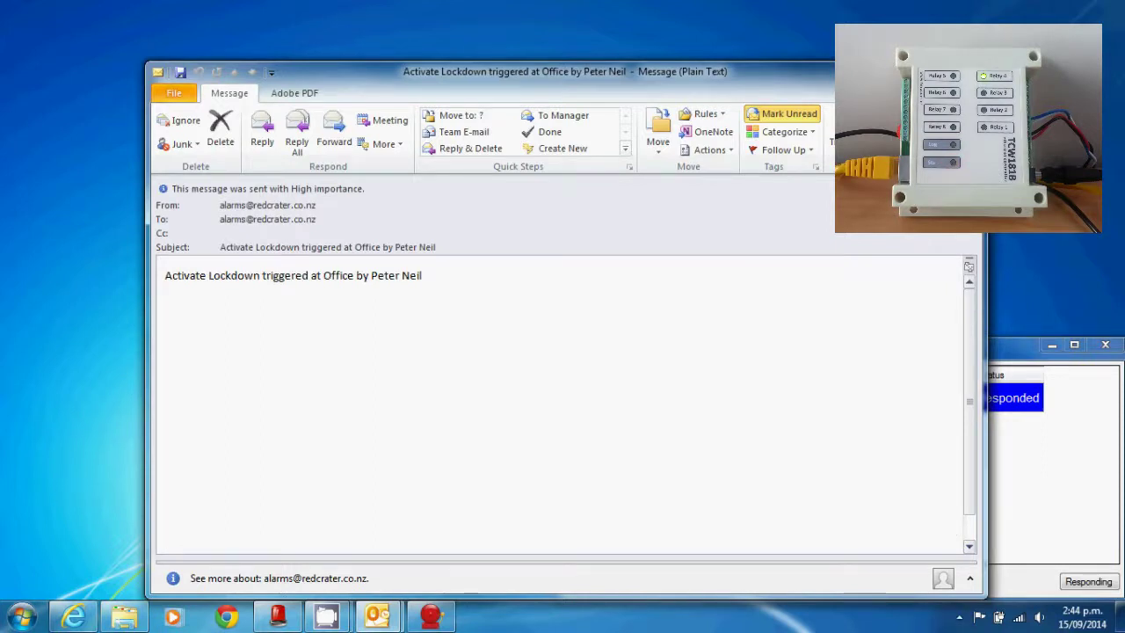
click(969, 68)
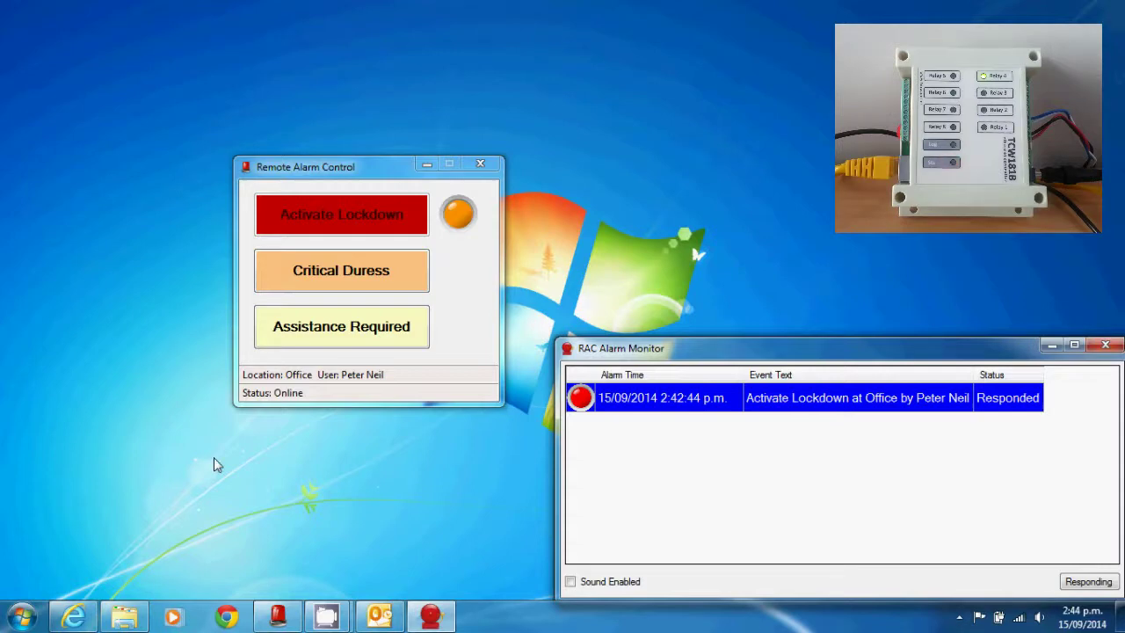
- Reset the Activate Lockdown alarm so the client status returns to Online
click(464, 225)
click(464, 226)
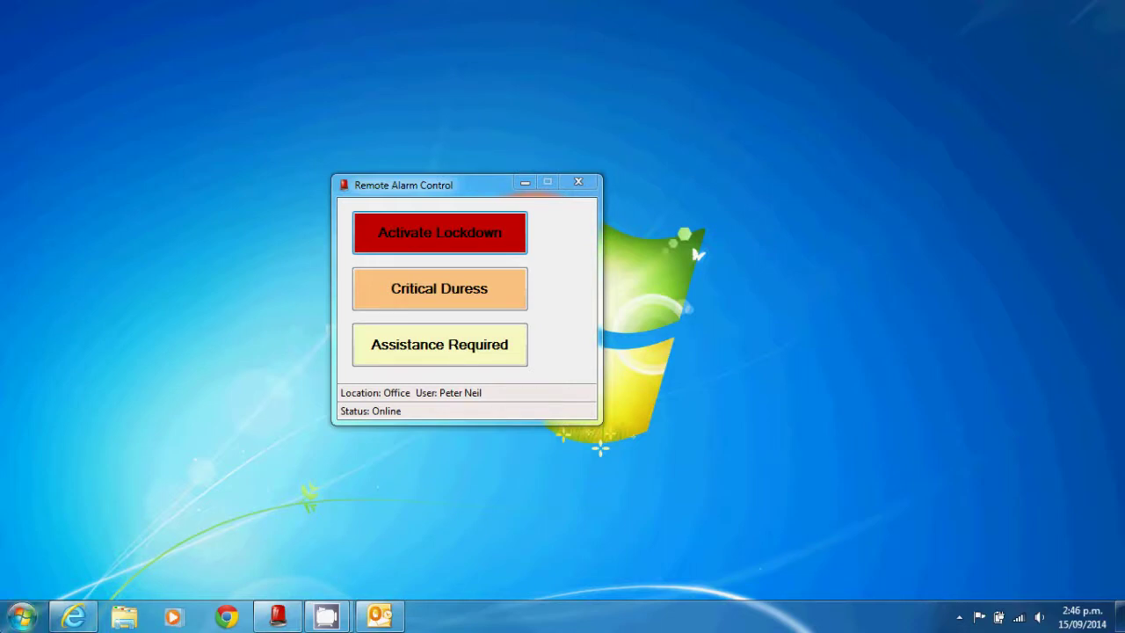
- Launch the configuration tool, sign in with the administrator password, and move its window upper right
click(22, 617)
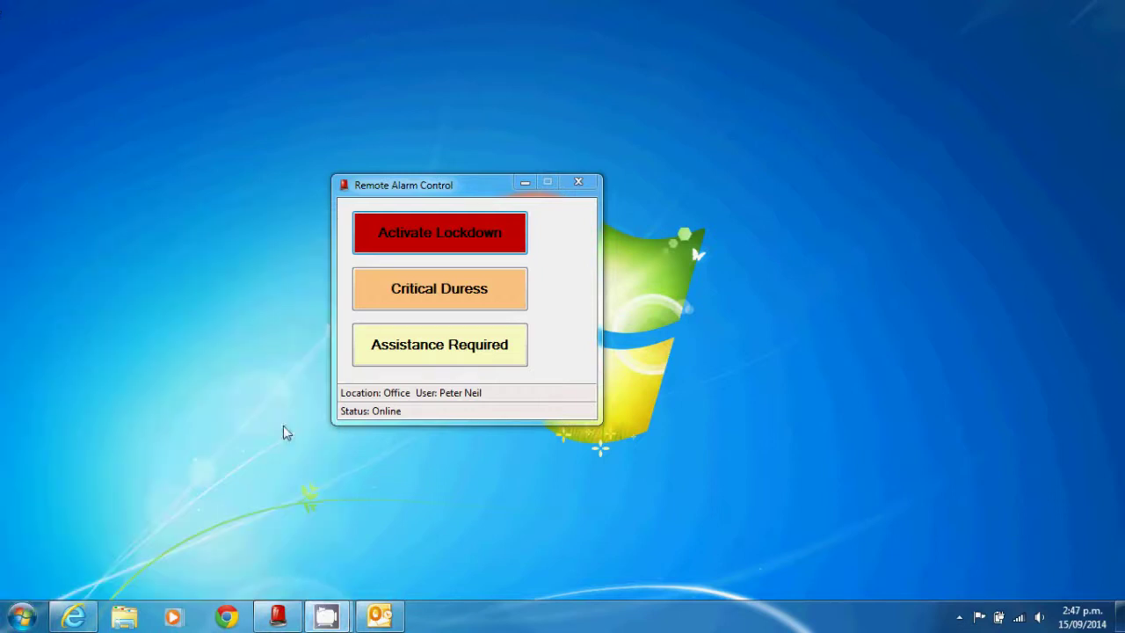
text(admin)
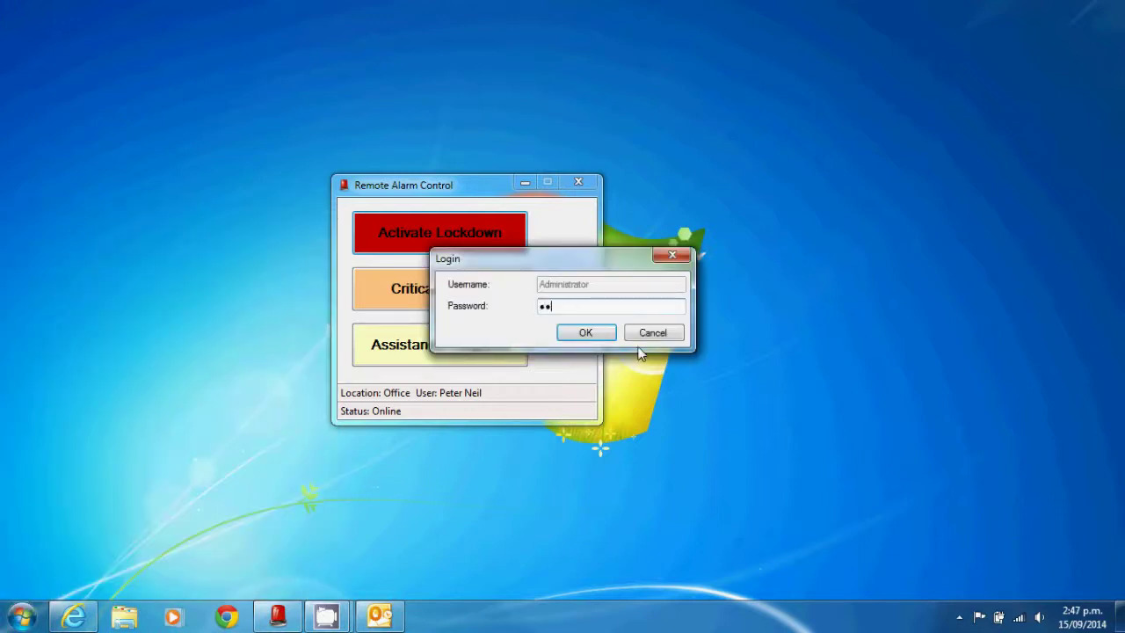
key(Return)
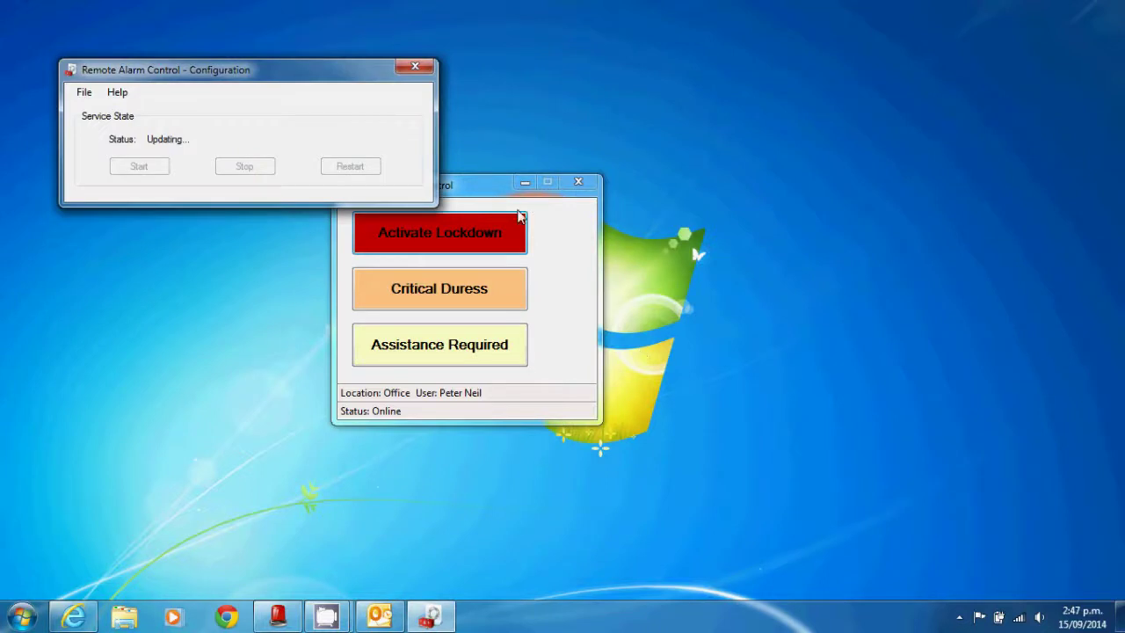
drag(243, 68, 823, 139)
click(664, 165)
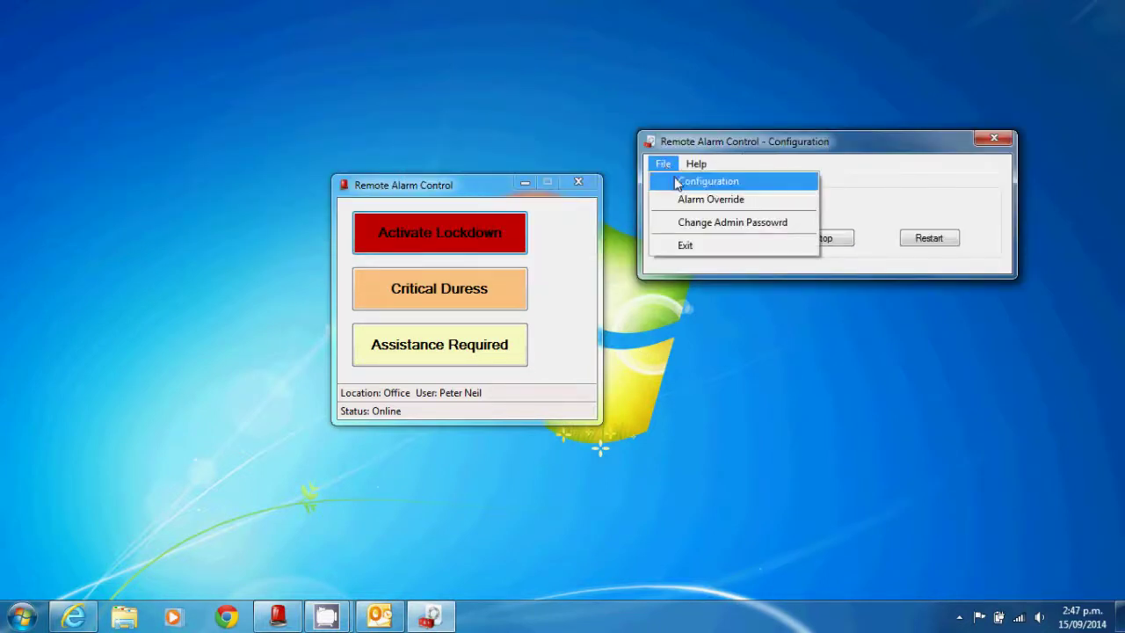
- Remove the office user from Activate Lockdown's Authenticated users and save the alarm configuration
click(676, 181)
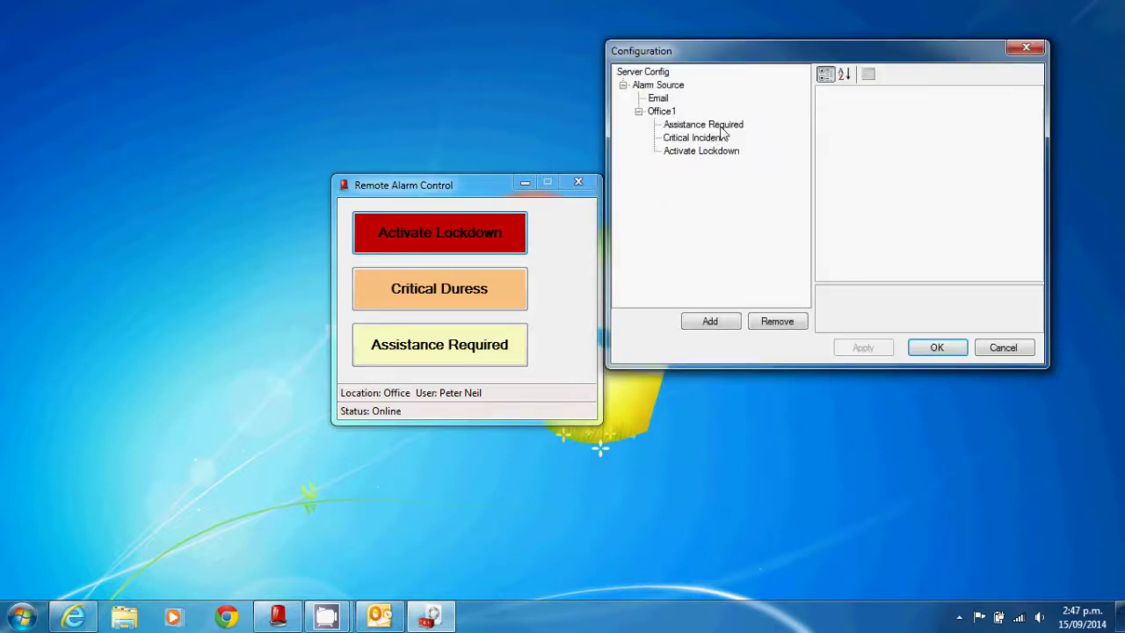
click(721, 127)
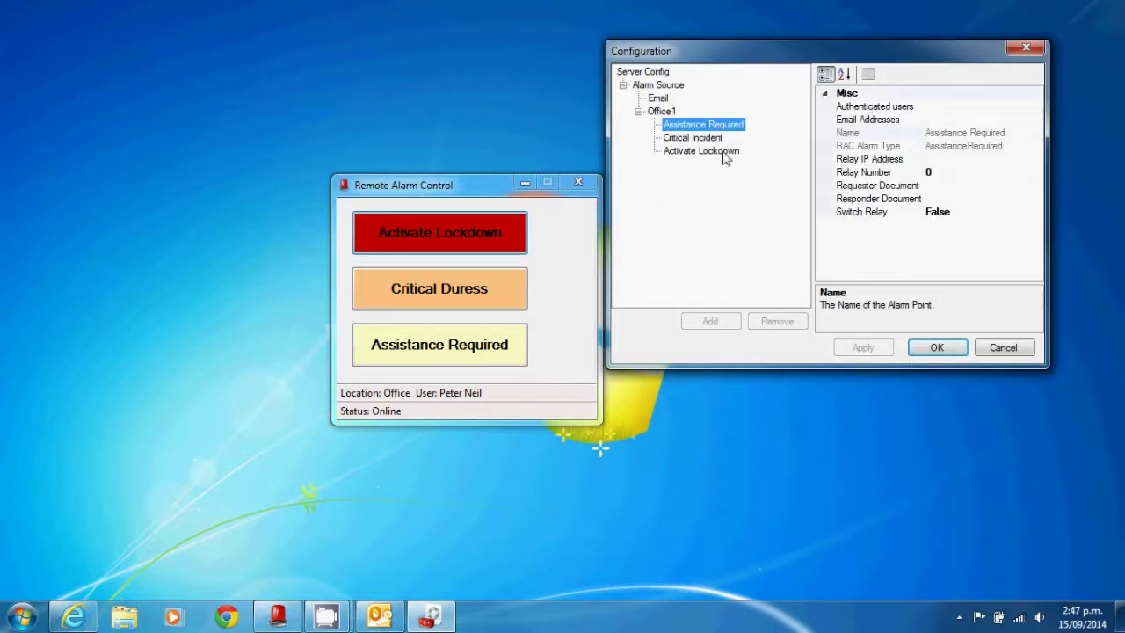
click(723, 151)
click(1012, 108)
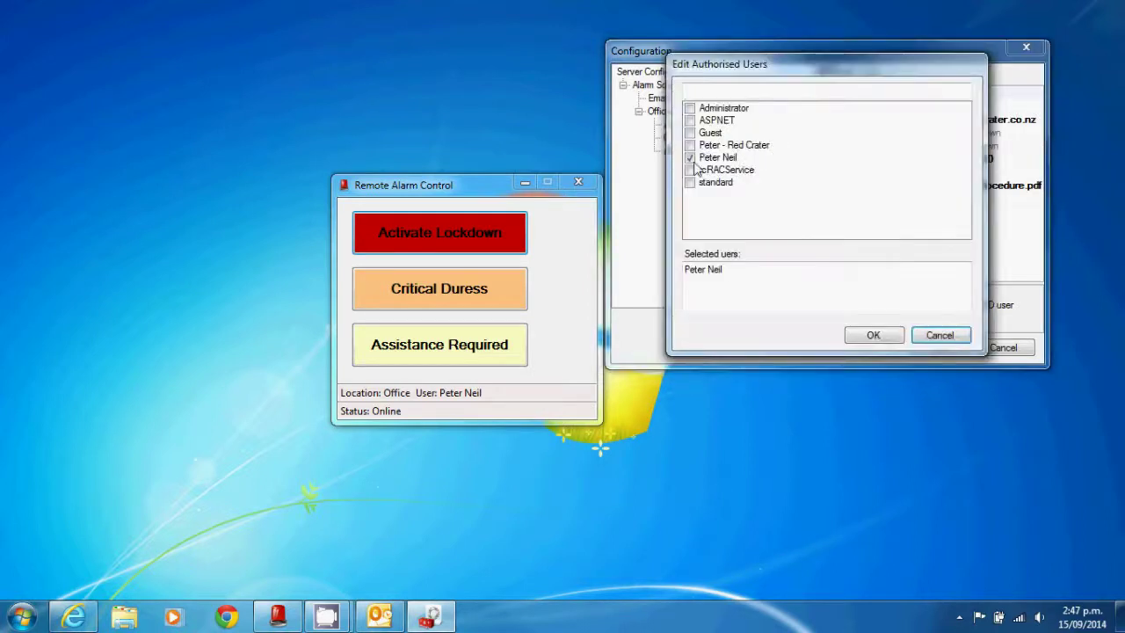
click(693, 162)
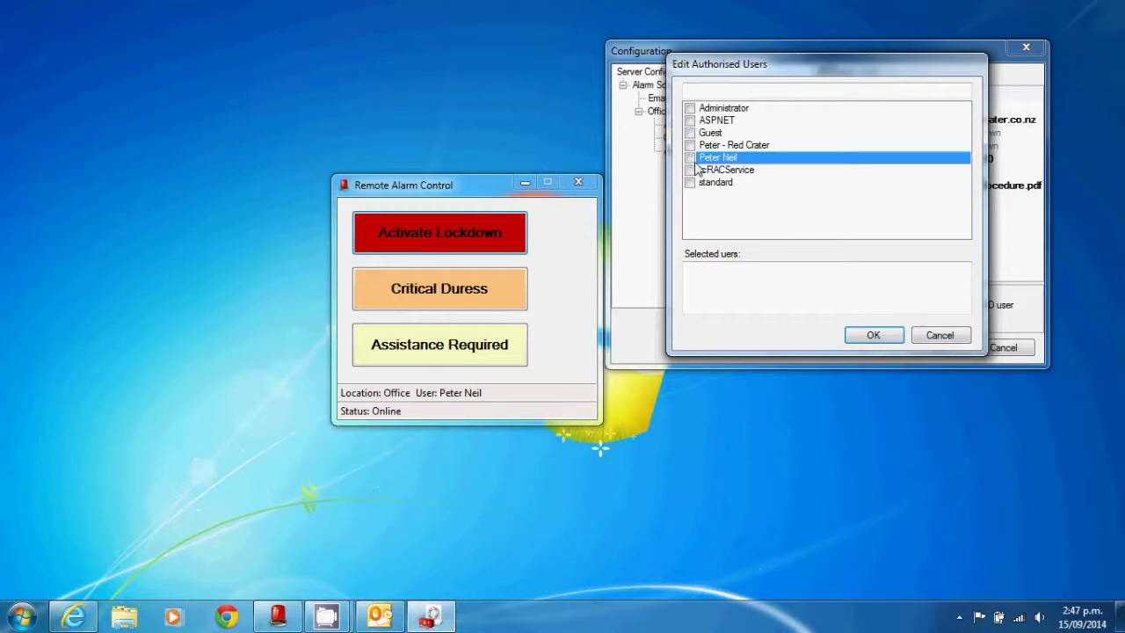
click(874, 335)
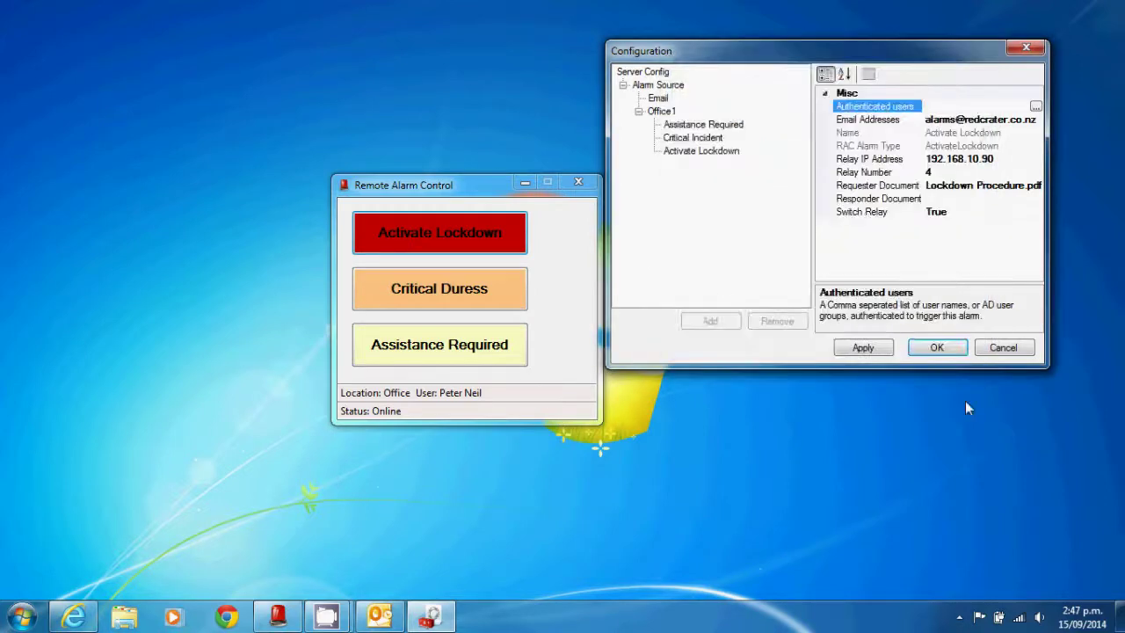
click(935, 347)
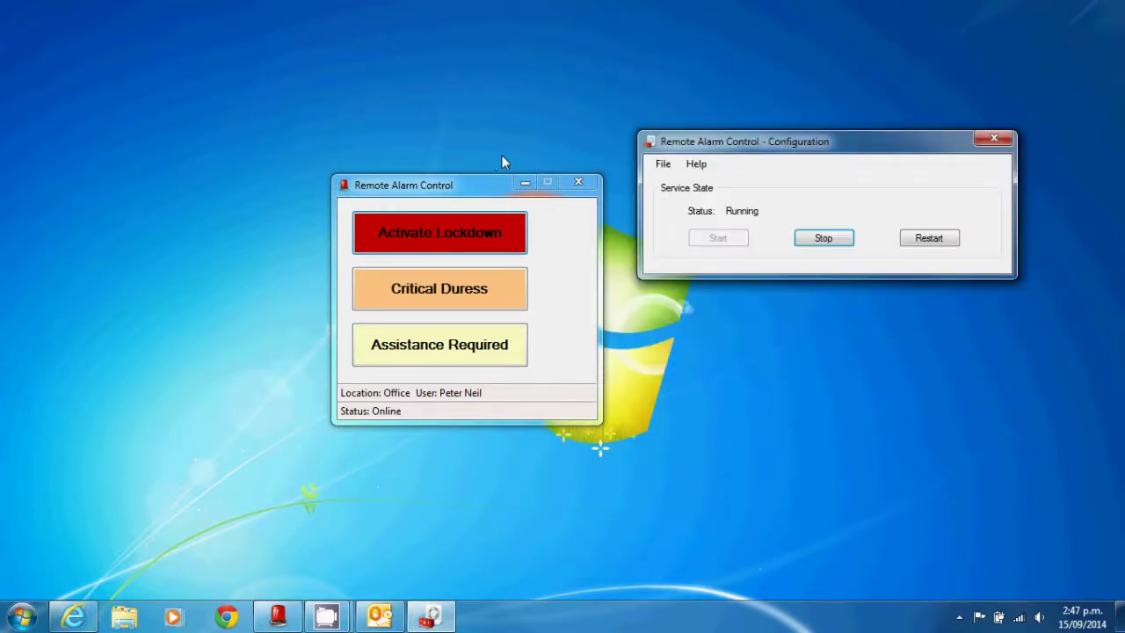
- Restart the alarm client beside the Configuration window, leaving only Critical Duress and Assistance Required
click(578, 183)
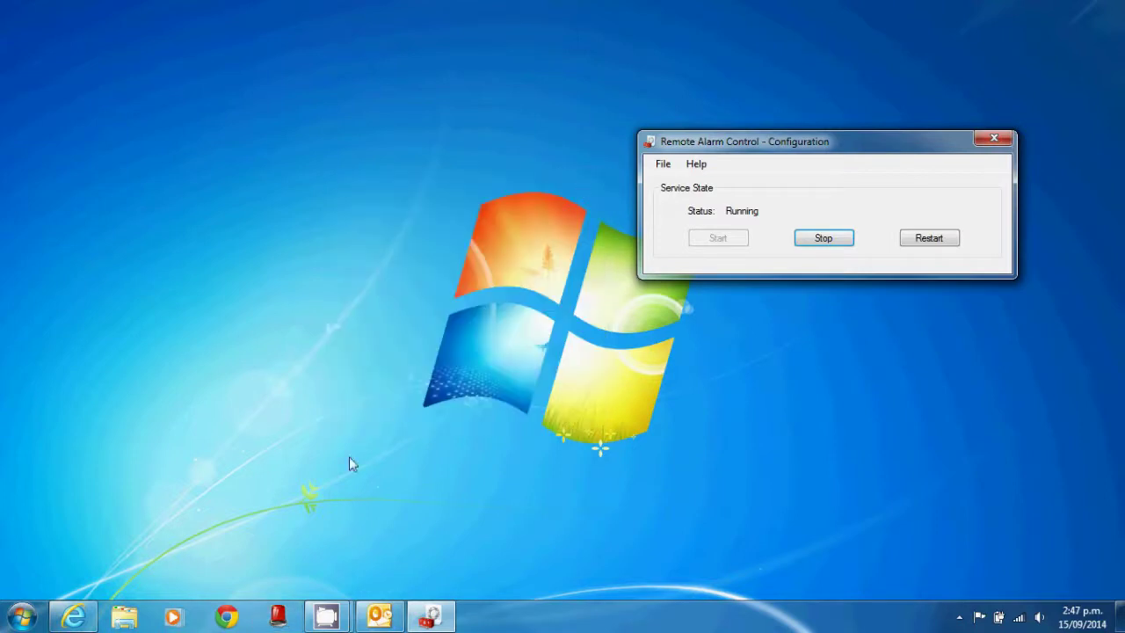
click(278, 618)
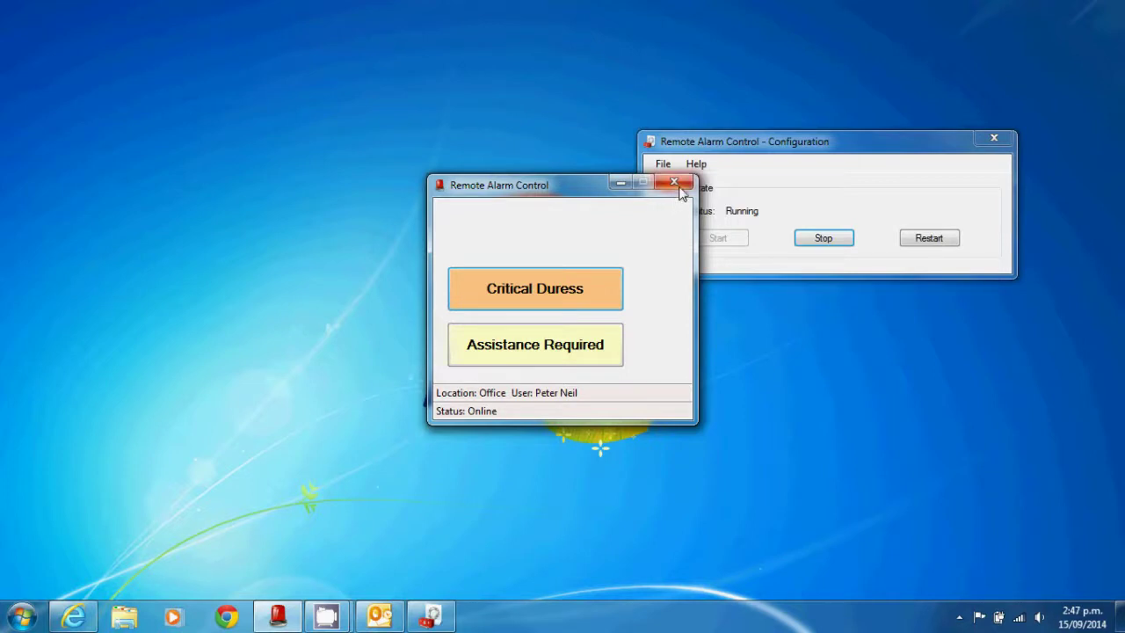
drag(588, 193, 508, 150)
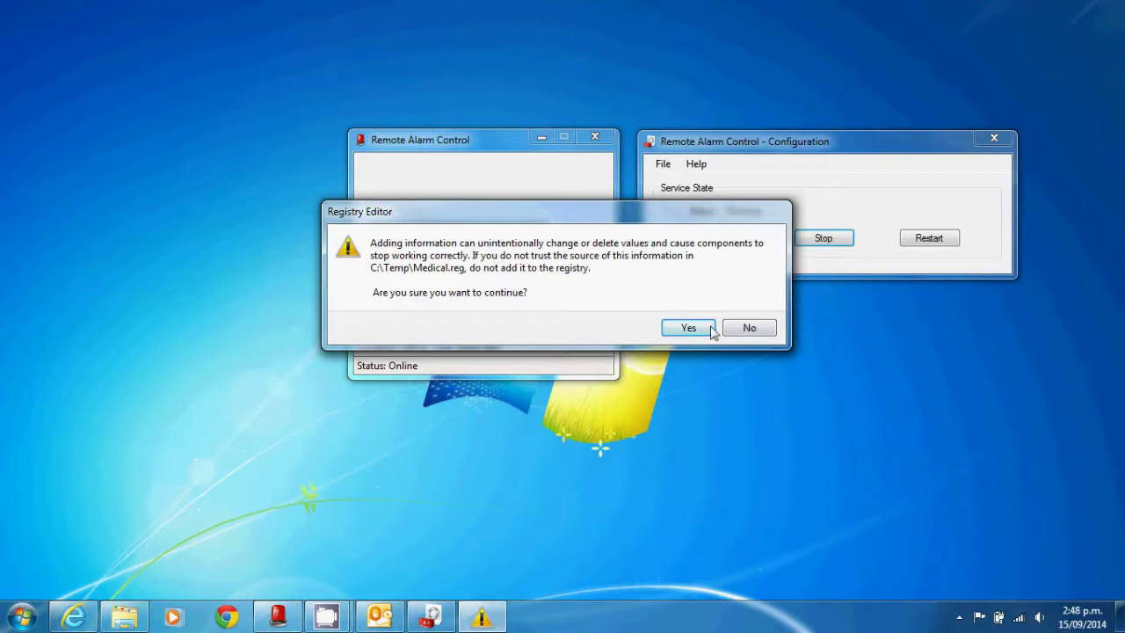
- Import Medical.reg into the registry, then close and relaunch the alarm client to load the rename
click(704, 328)
click(748, 312)
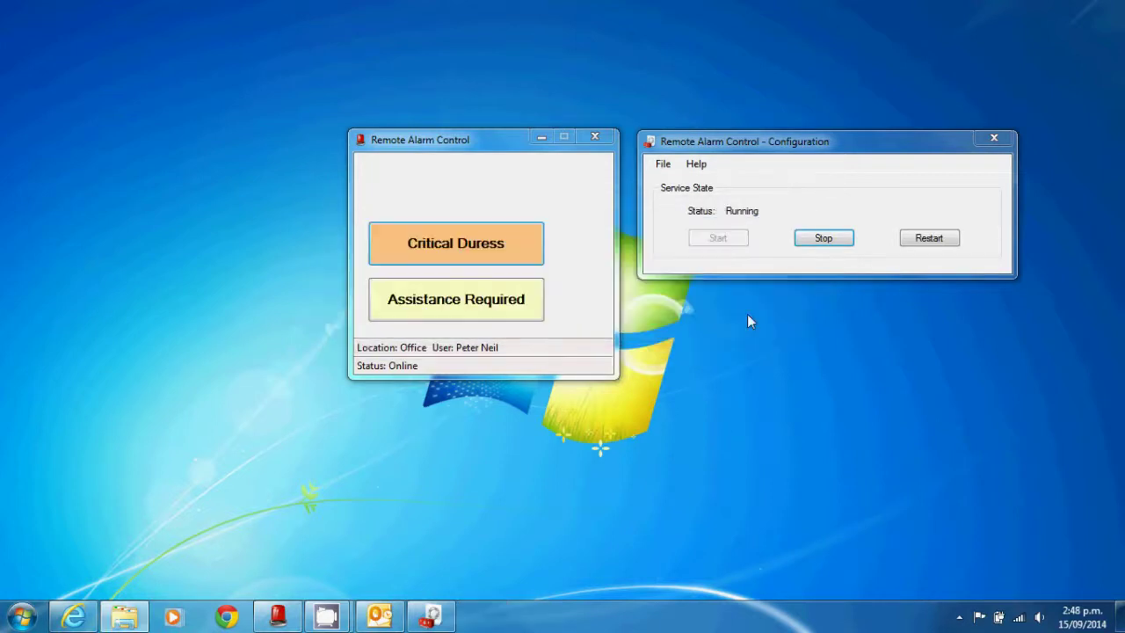
click(590, 140)
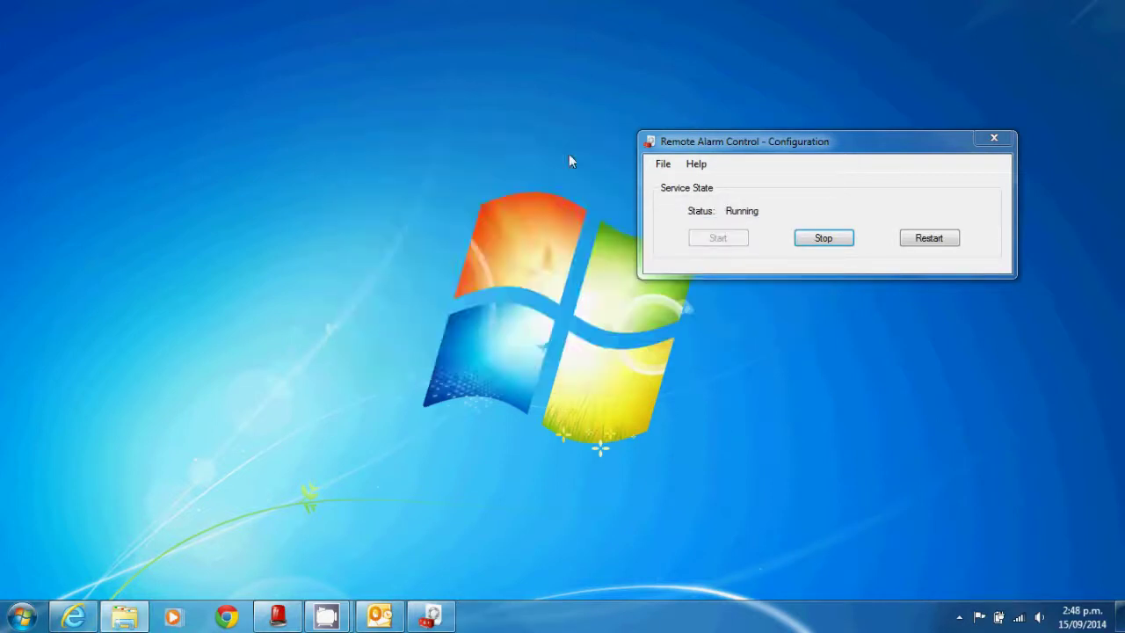
click(278, 617)
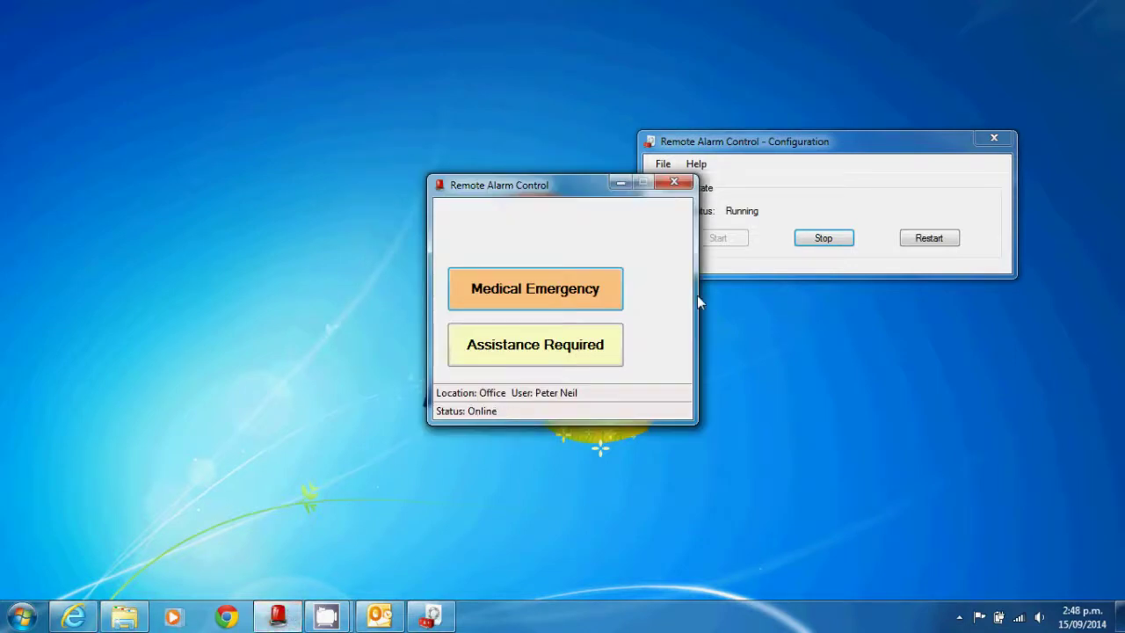